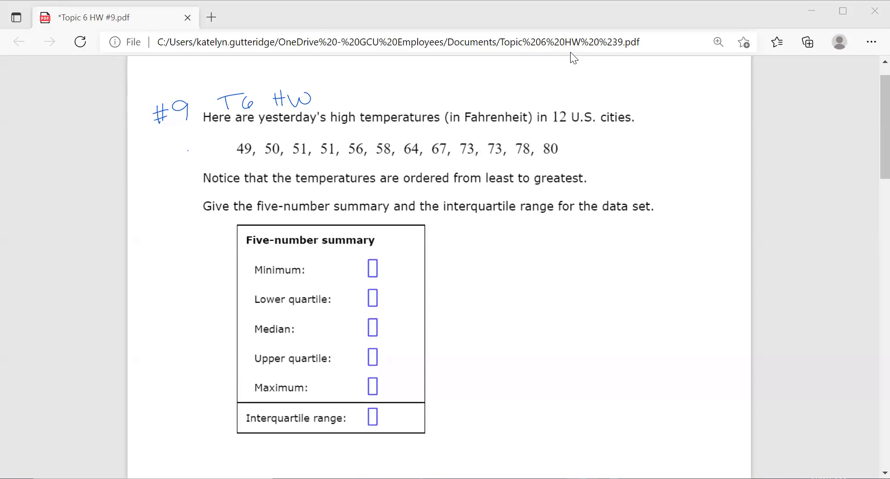
Ink a 'min' arrow at 49 and a 'max' arrow at 80 on the data line.
scroll(597, 277, down, 5)
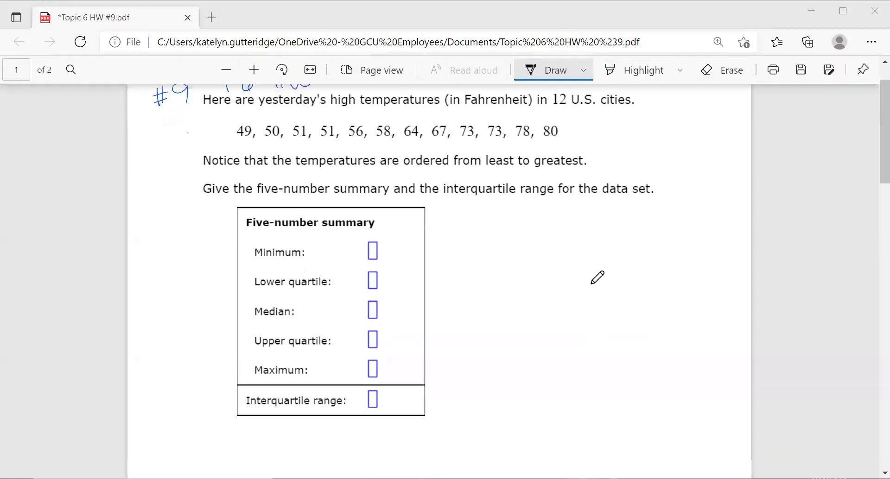
scroll(597, 276, down, 8)
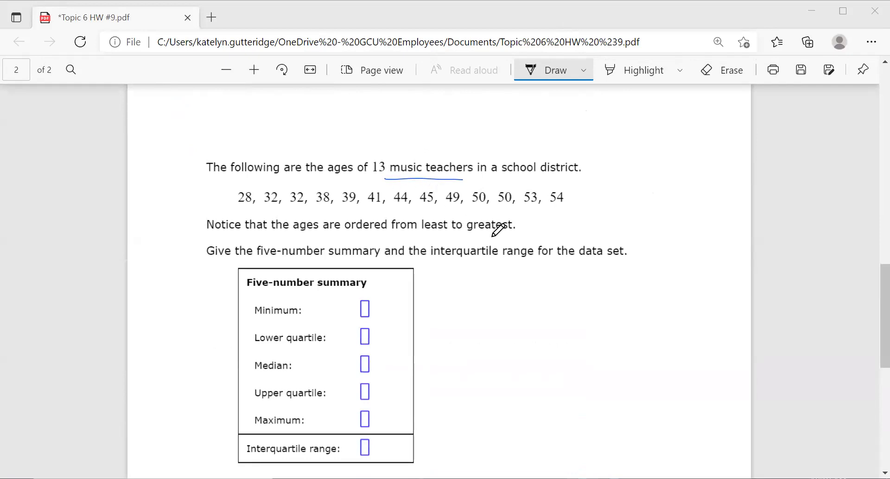
scroll(498, 229, up, 10)
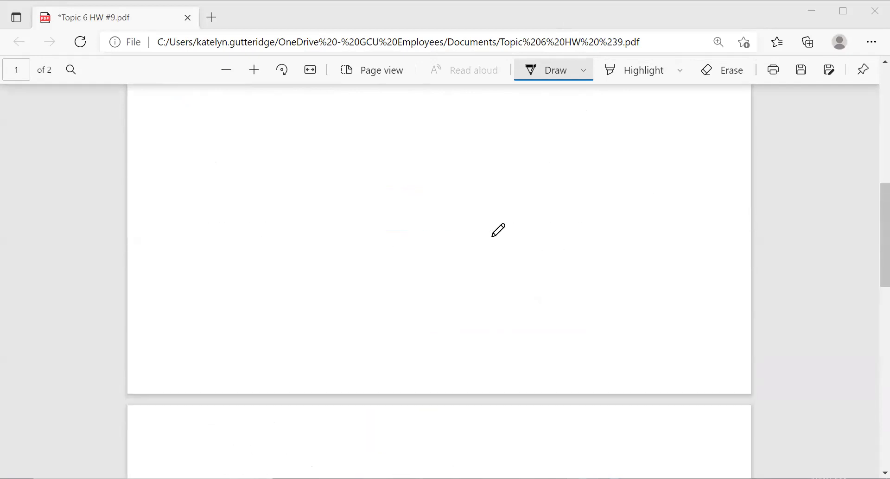
scroll(498, 229, up, 5)
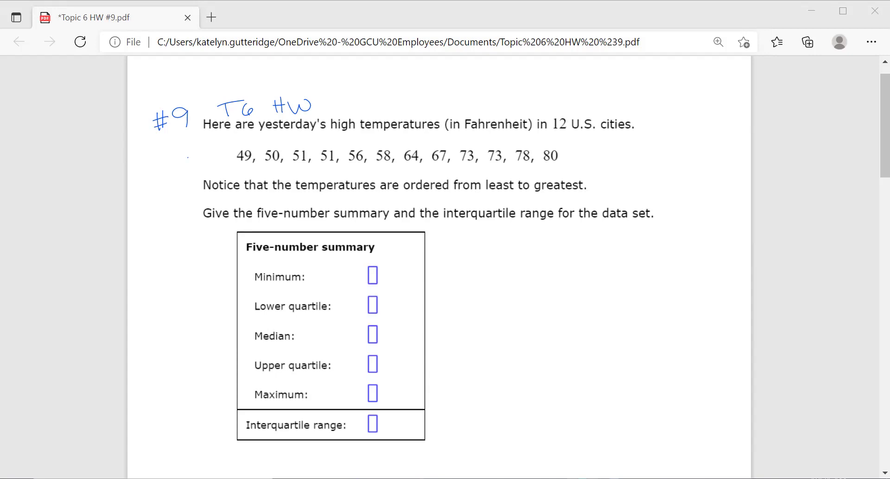
drag(199, 161, 226, 156)
mouse_move(150, 169)
mouse_down()
mouse_move(147, 179)
mouse_move(181, 160)
mouse_up()
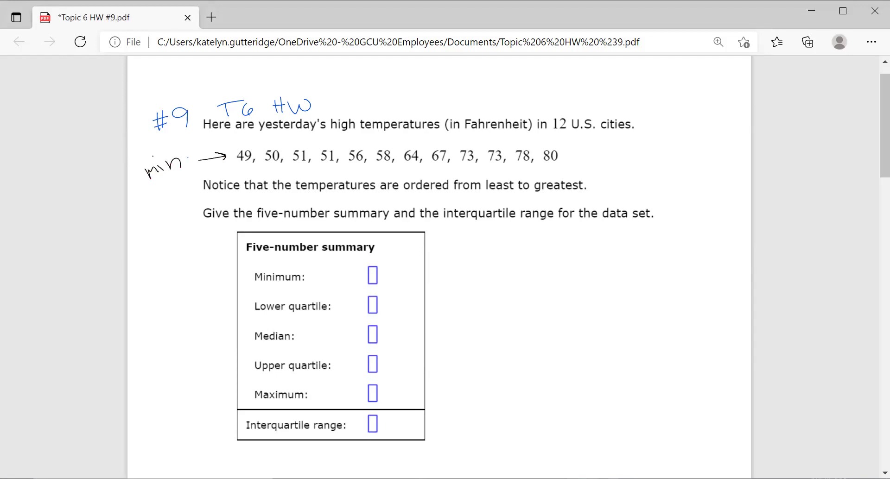
mouse_move(595, 153)
mouse_down()
mouse_move(572, 153)
mouse_move(631, 158)
mouse_up()
drag(633, 151, 643, 158)
drag(642, 150, 634, 158)
Write 49 beside the Minimum box and 80 beside the Maximum box.
mouse_move(388, 267)
mouse_down()
mouse_move(396, 286)
mouse_move(410, 286)
mouse_up()
mouse_move(401, 389)
mouse_down()
mouse_move(390, 399)
mouse_move(402, 388)
mouse_up()
mouse_move(414, 389)
mouse_down()
mouse_move(408, 400)
mouse_move(415, 389)
mouse_up()
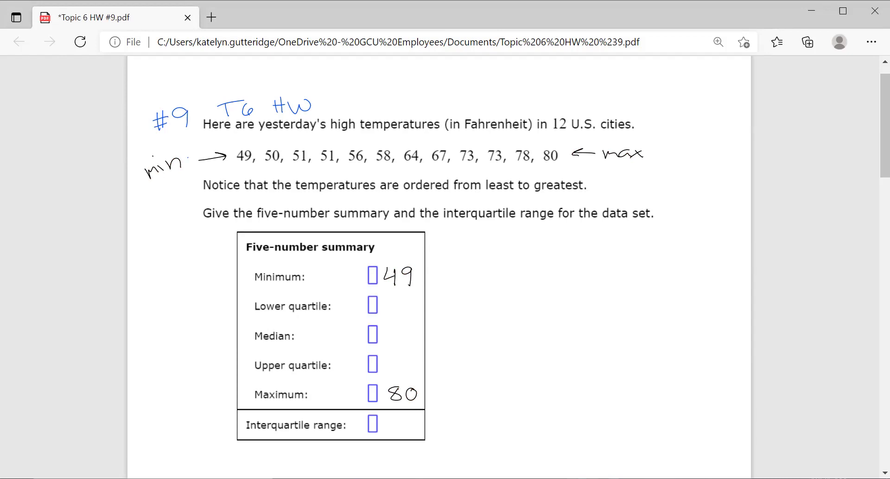
Switch the ink to indigo and cross off 49, 80, 50 and 78.
click(583, 70)
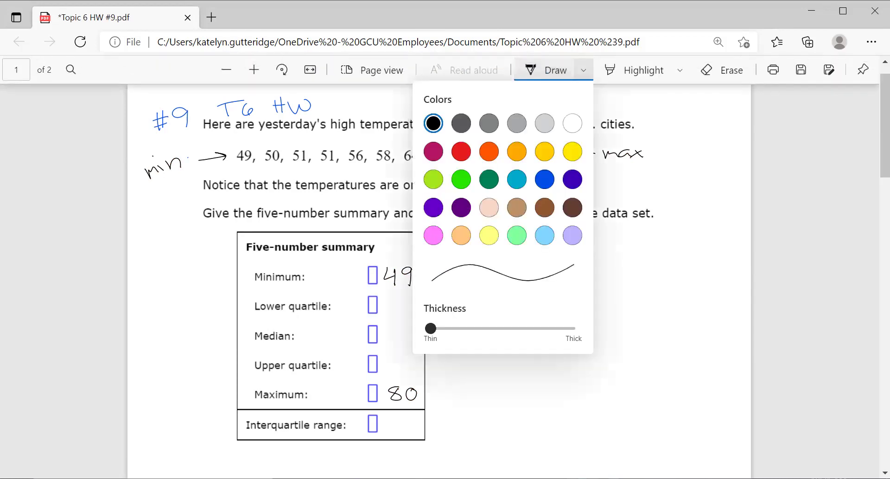
click(573, 180)
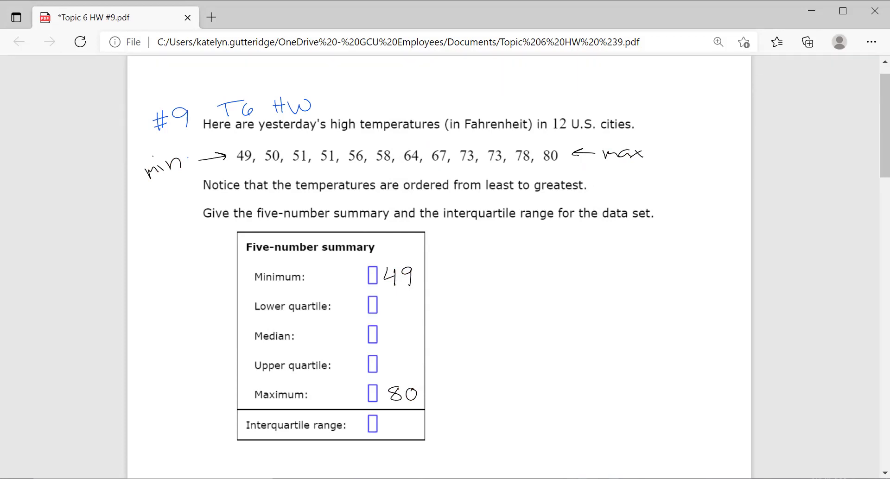
drag(256, 139, 238, 168)
drag(557, 141, 544, 167)
drag(278, 145, 260, 171)
drag(534, 141, 518, 167)
Cross off both 51s and the second 73.
drag(308, 144, 288, 173)
drag(502, 139, 487, 163)
drag(333, 143, 314, 172)
Cross off the first 73, 56 and 67, then mark the middle between 58 and 64 with an arrow.
drag(476, 139, 454, 164)
drag(365, 141, 348, 169)
drag(441, 140, 430, 168)
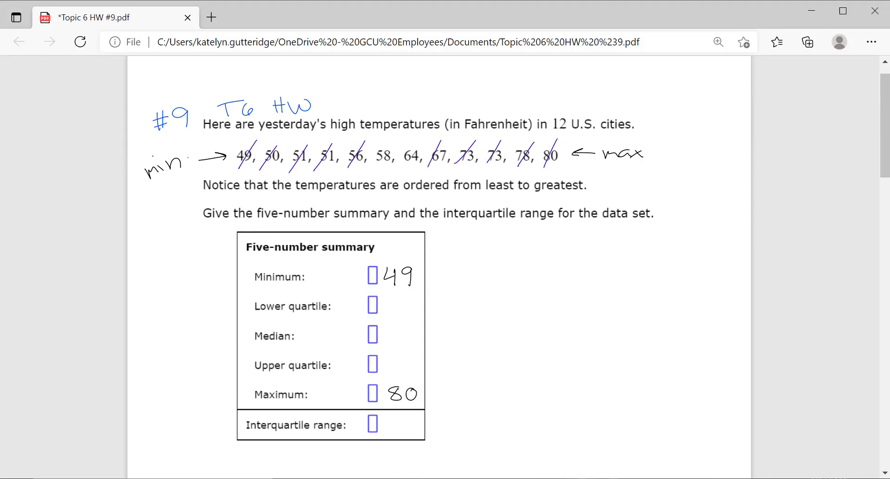
drag(394, 136, 398, 181)
mouse_move(409, 98)
mouse_down()
mouse_move(394, 124)
mouse_move(388, 117)
mouse_move(427, 90)
mouse_move(449, 84)
mouse_up()
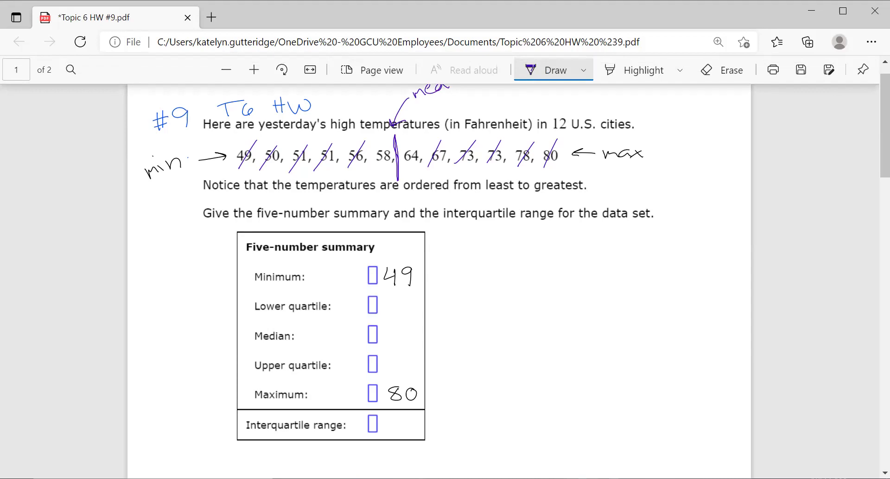
Write (58+64)/2 = 61 beside the table and enter 61 next to Median.
mouse_move(444, 321)
mouse_down()
mouse_move(434, 335)
mouse_move(456, 321)
mouse_move(469, 332)
mouse_move(475, 323)
mouse_move(506, 326)
mouse_up()
drag(504, 318, 505, 331)
mouse_move(441, 343)
mouse_down()
mouse_move(504, 335)
mouse_move(479, 351)
mouse_up()
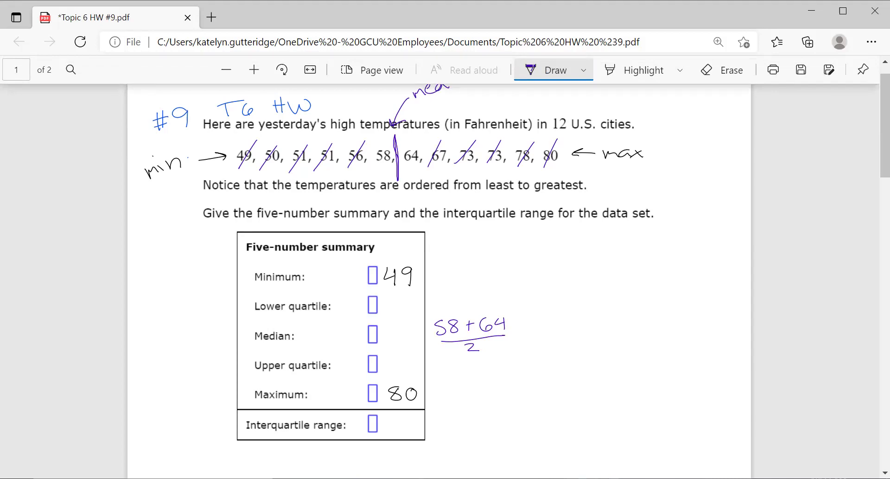
drag(522, 329, 528, 329)
drag(521, 333, 529, 333)
mouse_move(549, 326)
mouse_down()
mouse_move(558, 337)
mouse_move(543, 337)
mouse_move(563, 342)
mouse_up()
mouse_move(392, 331)
mouse_down()
mouse_move(386, 344)
mouse_move(407, 349)
mouse_up()
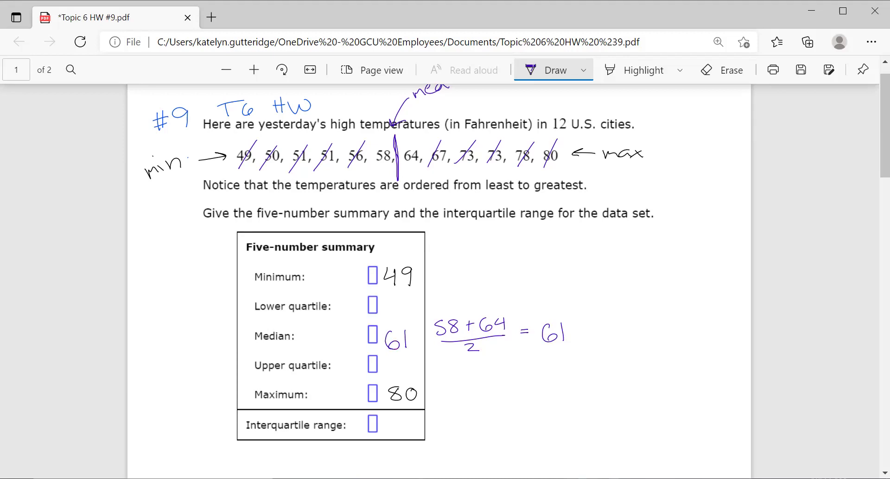